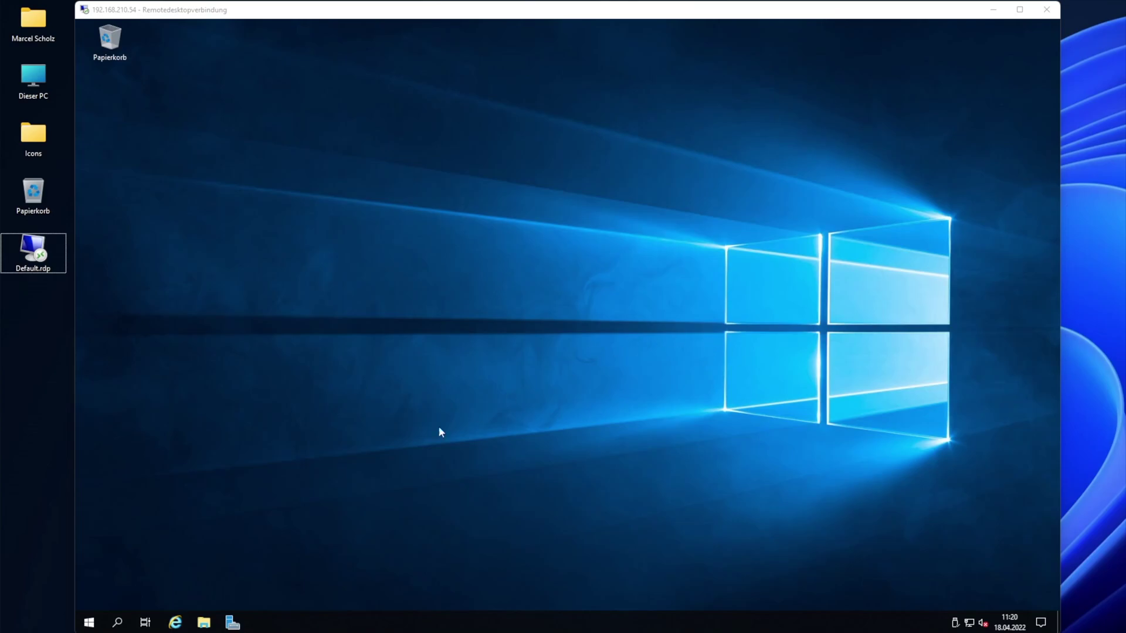
# Open the NIC teaming configuration from the local server's properties in Server Manager.
pyautogui.click(232, 621)
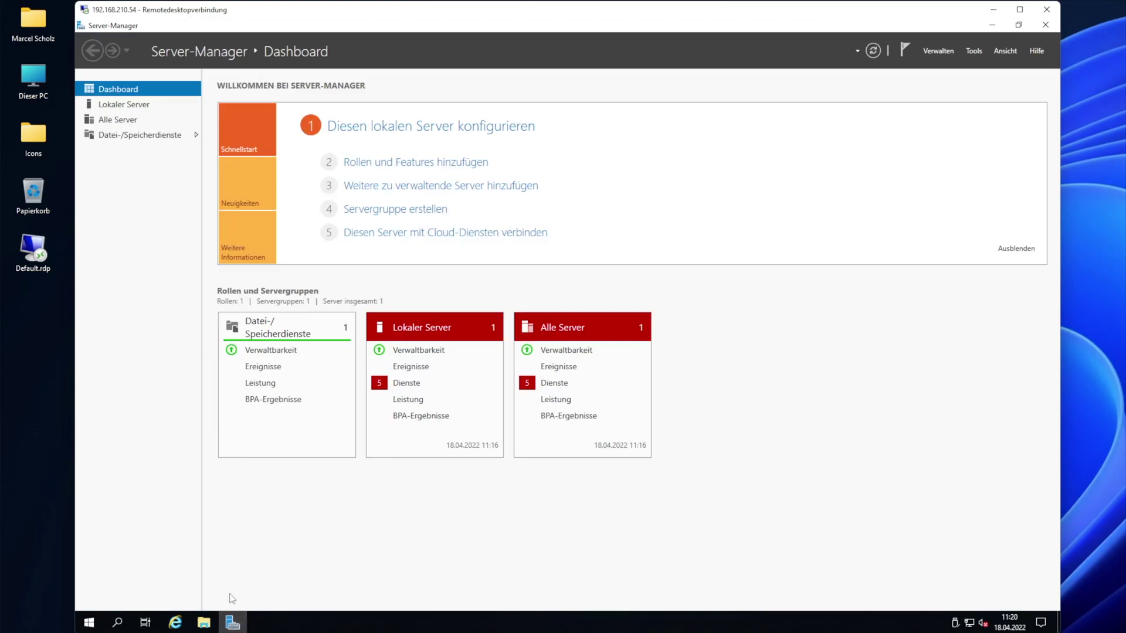
pyautogui.click(128, 108)
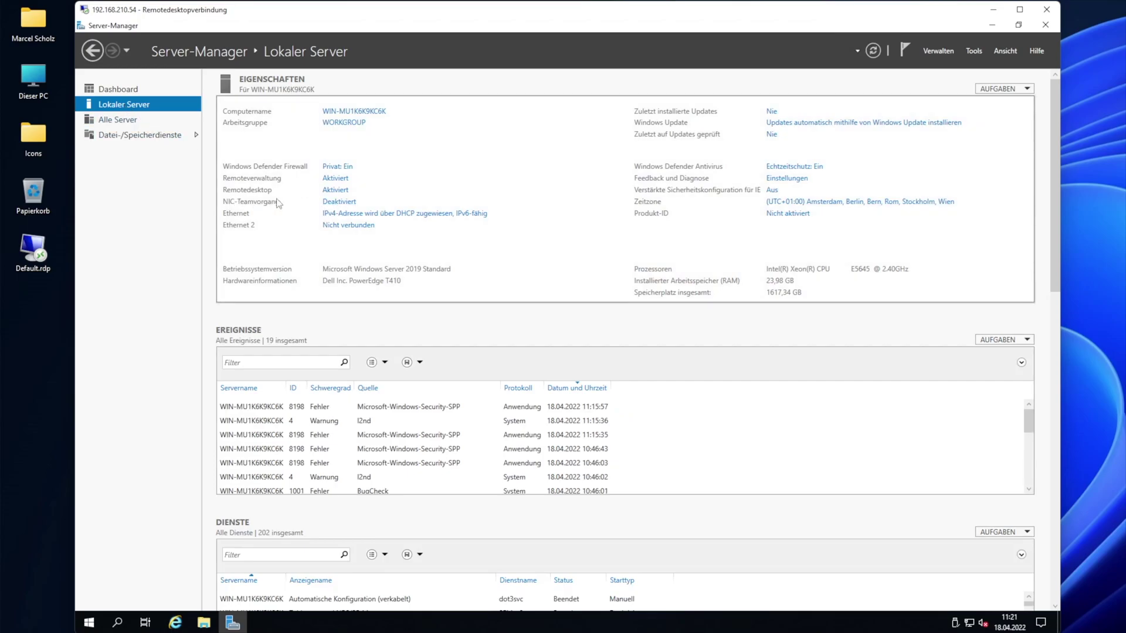
pyautogui.click(336, 202)
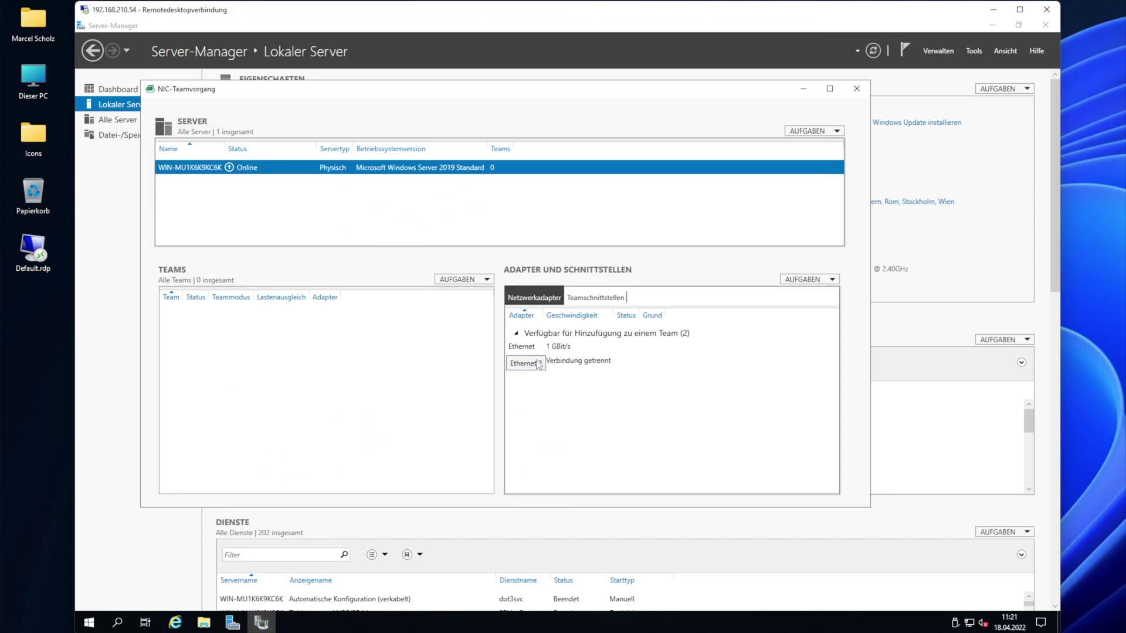
# Start a new NIC team named Teaming with Ethernet and Ethernet 2 as its member adapters.
pyautogui.click(461, 280)
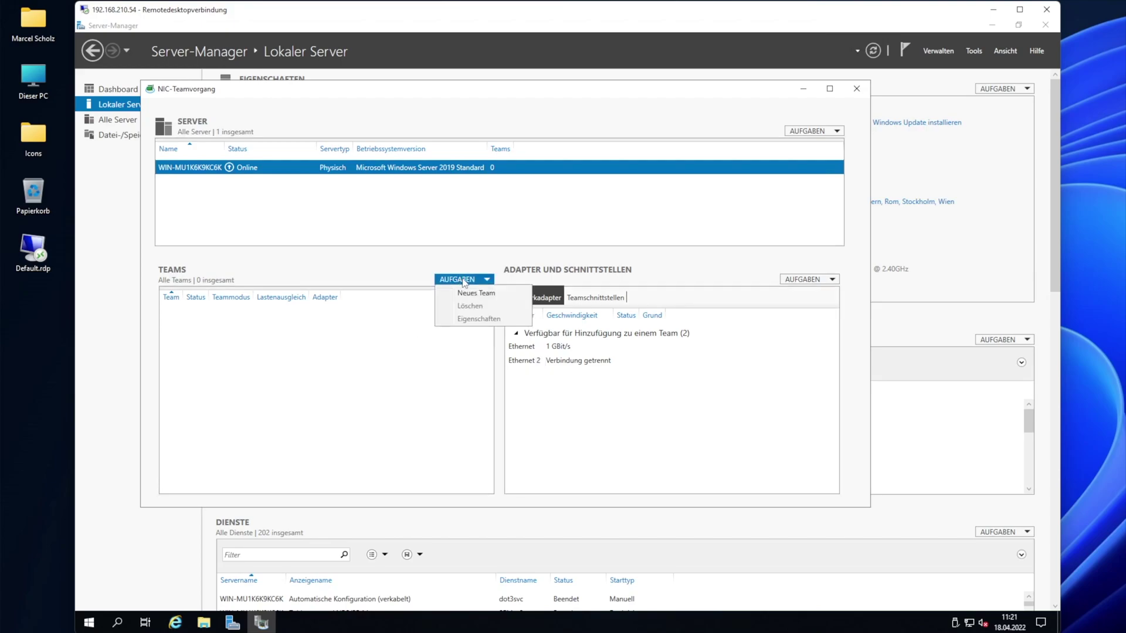
pyautogui.click(476, 293)
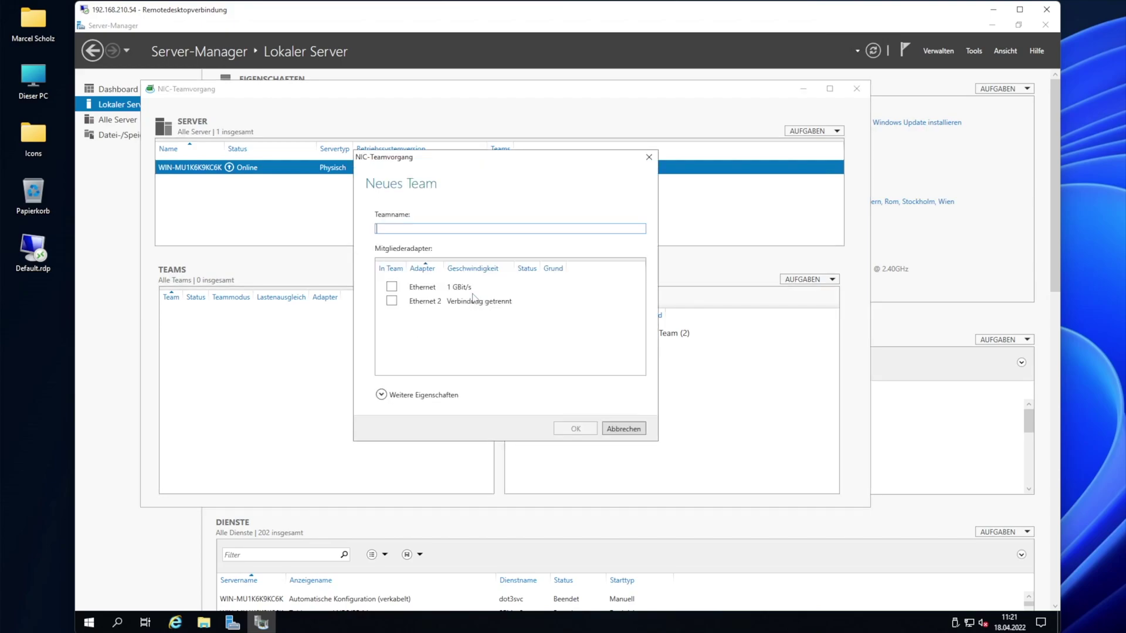
pyautogui.write('Teaming')
pyautogui.click(392, 287)
pyautogui.click(391, 301)
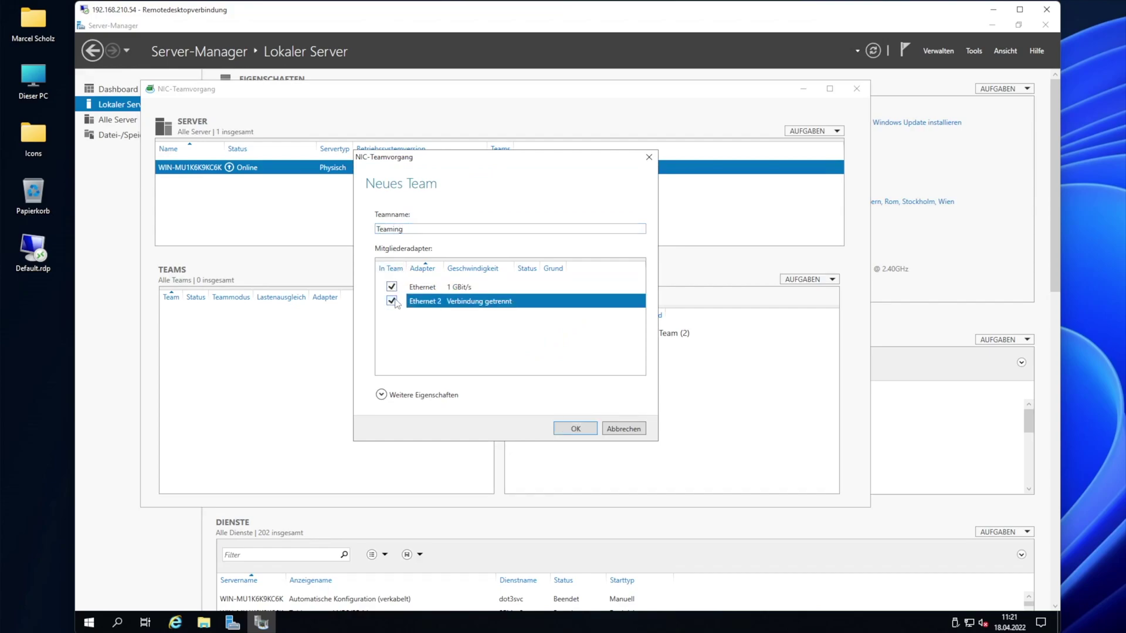
# Show the new team's additional properties, review the team modes and keep Switchunabhängig.
pyautogui.click(381, 395)
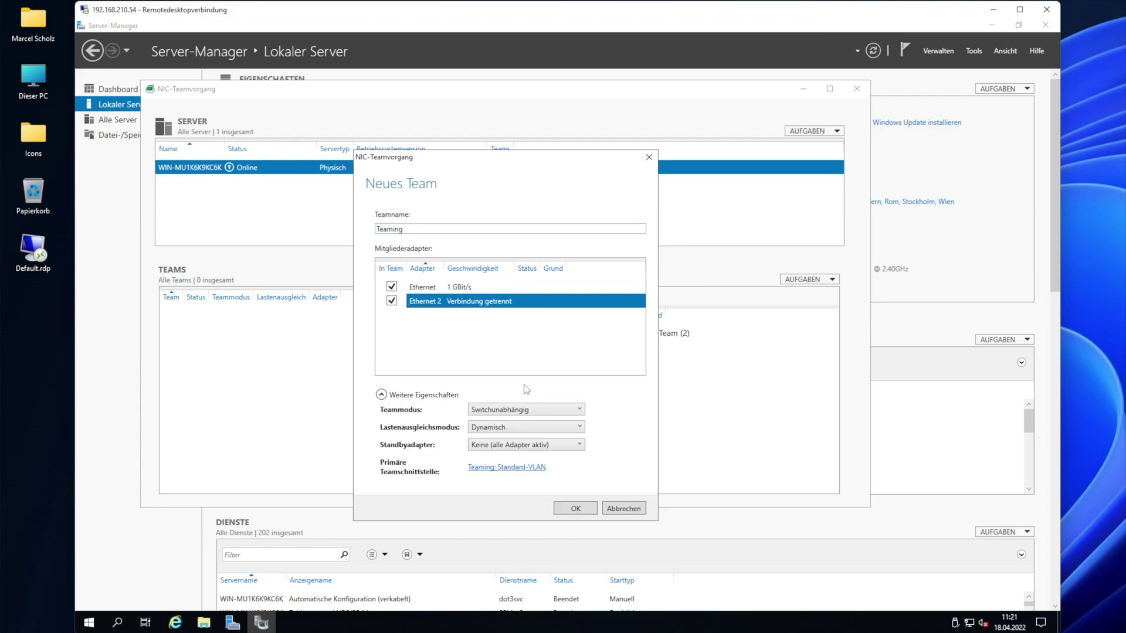
pyautogui.click(578, 410)
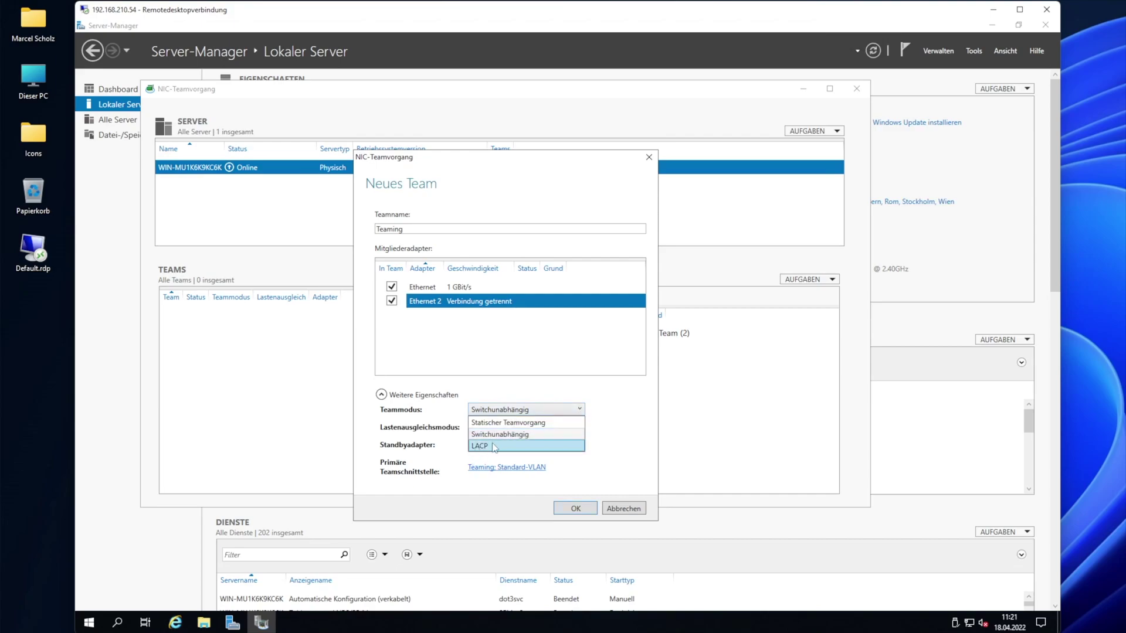
pyautogui.click(626, 430)
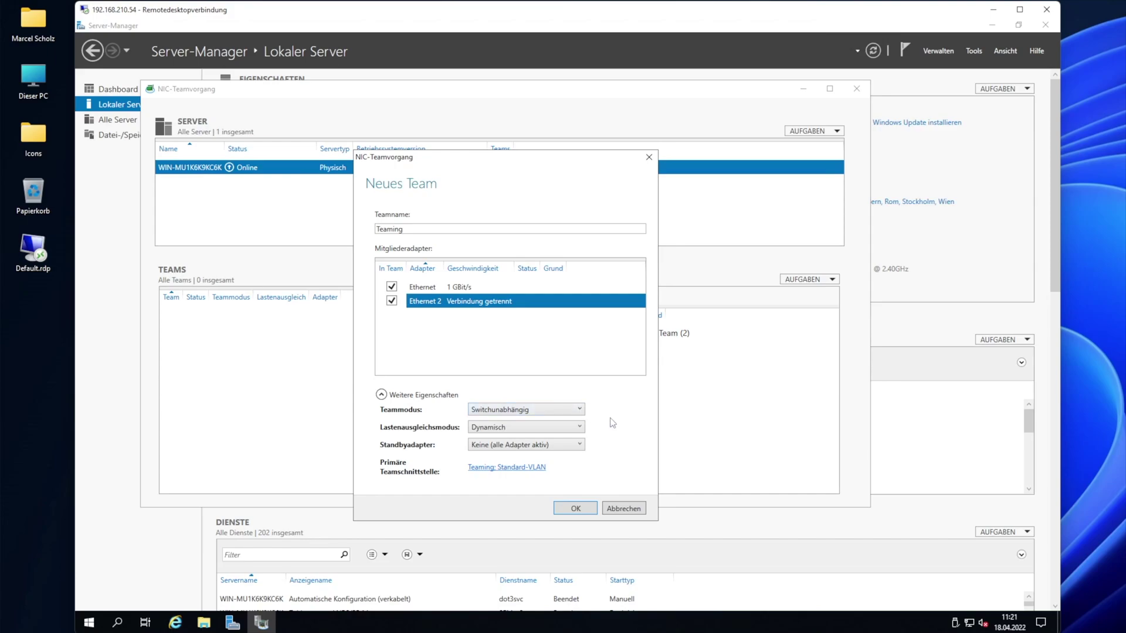
pyautogui.click(580, 410)
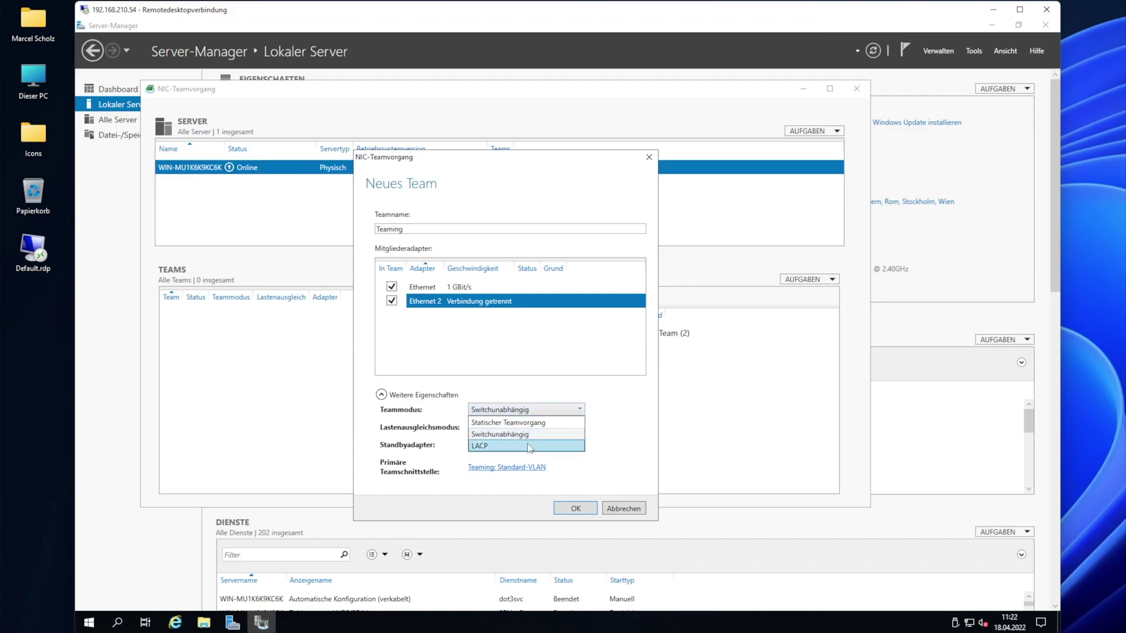
pyautogui.click(560, 434)
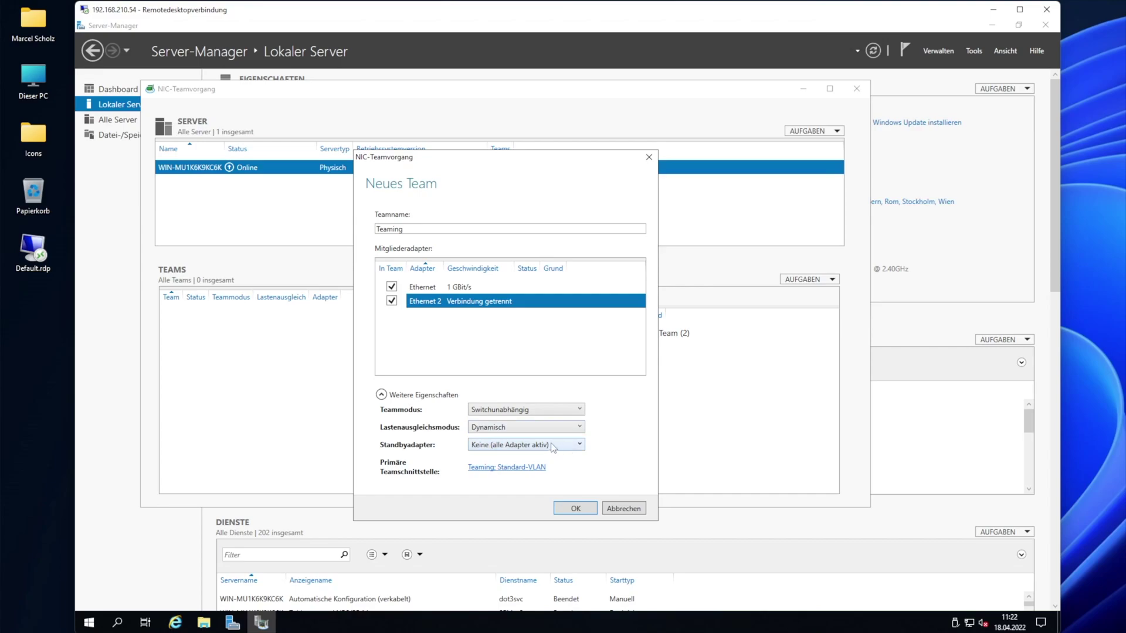
# Review the load-balancing and standby options, keep Dynamisch and Keine (alle Adapter aktiv), and create the team.
pyautogui.click(522, 428)
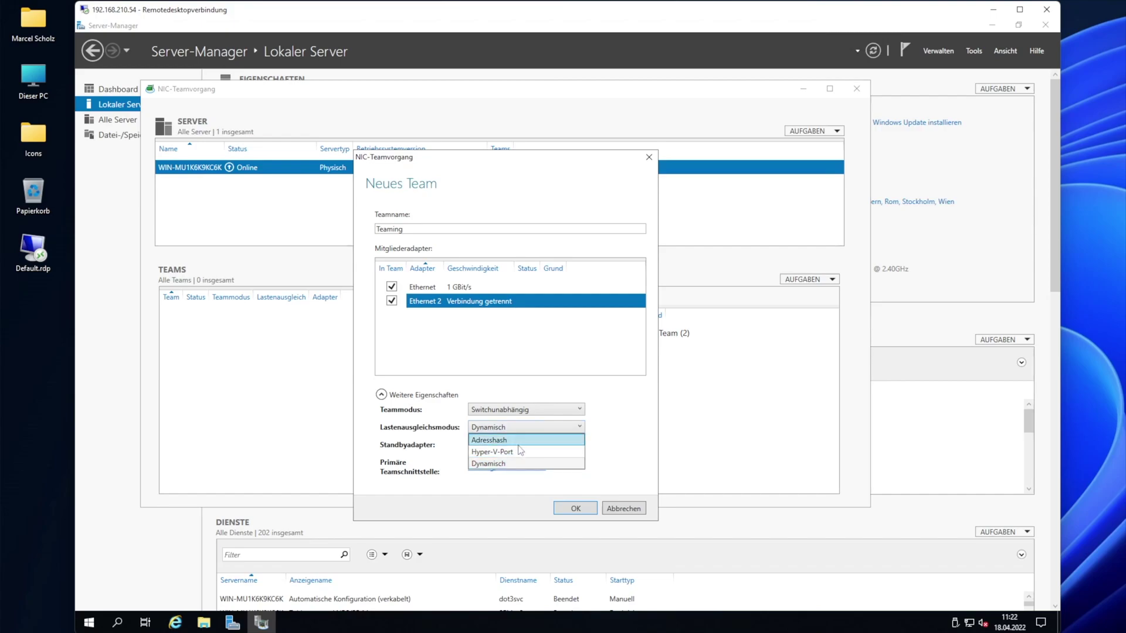
pyautogui.click(617, 473)
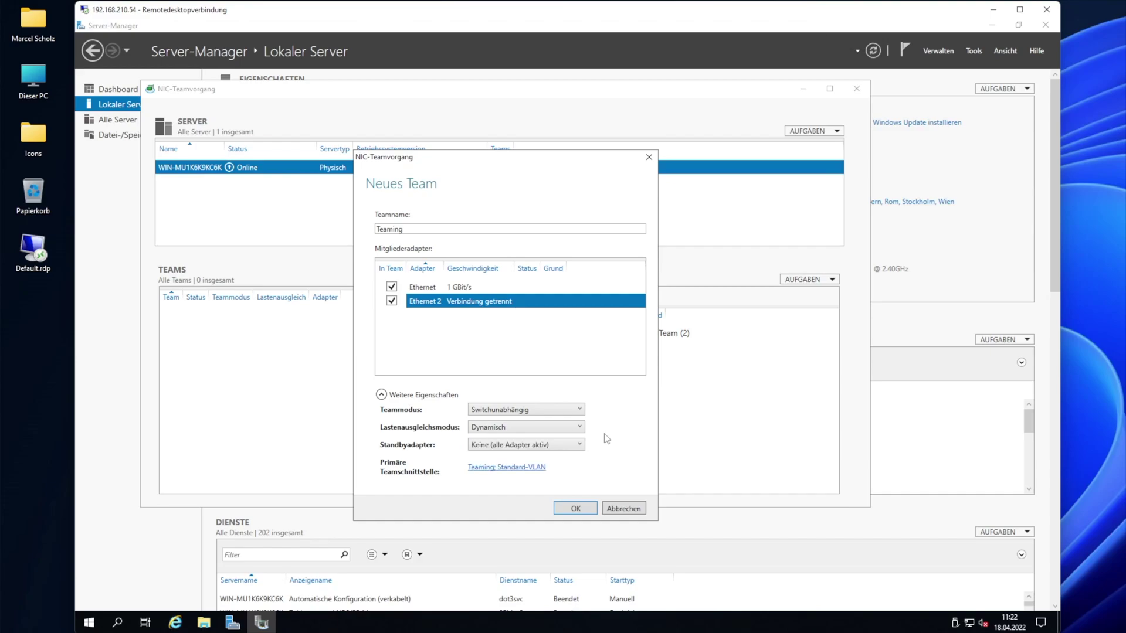
pyautogui.click(519, 447)
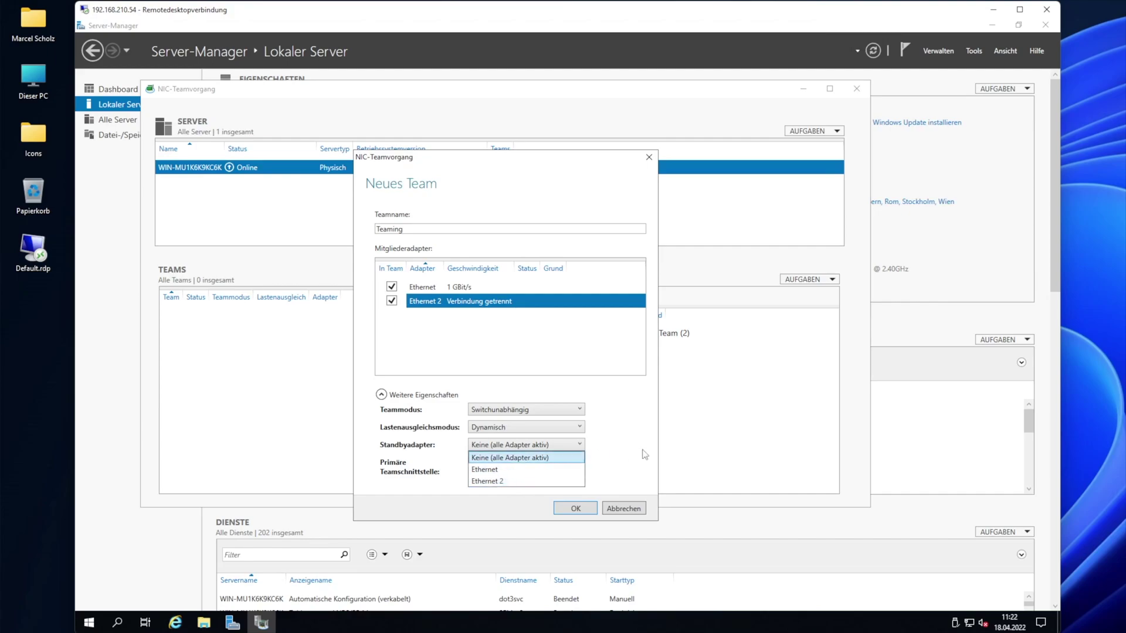
pyautogui.click(630, 458)
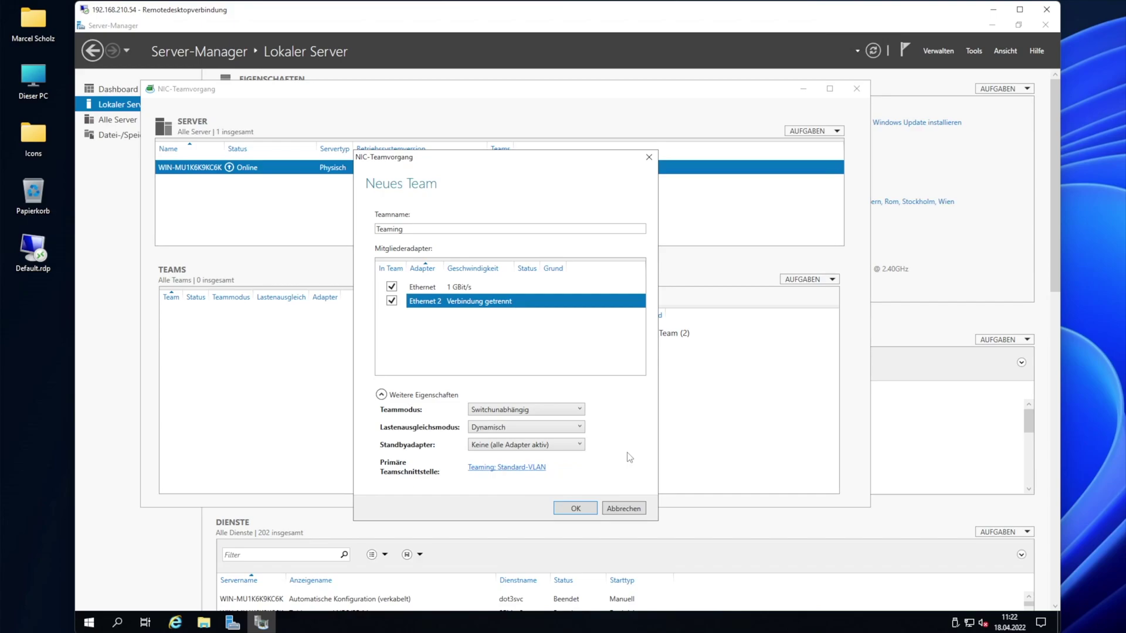
pyautogui.click(576, 508)
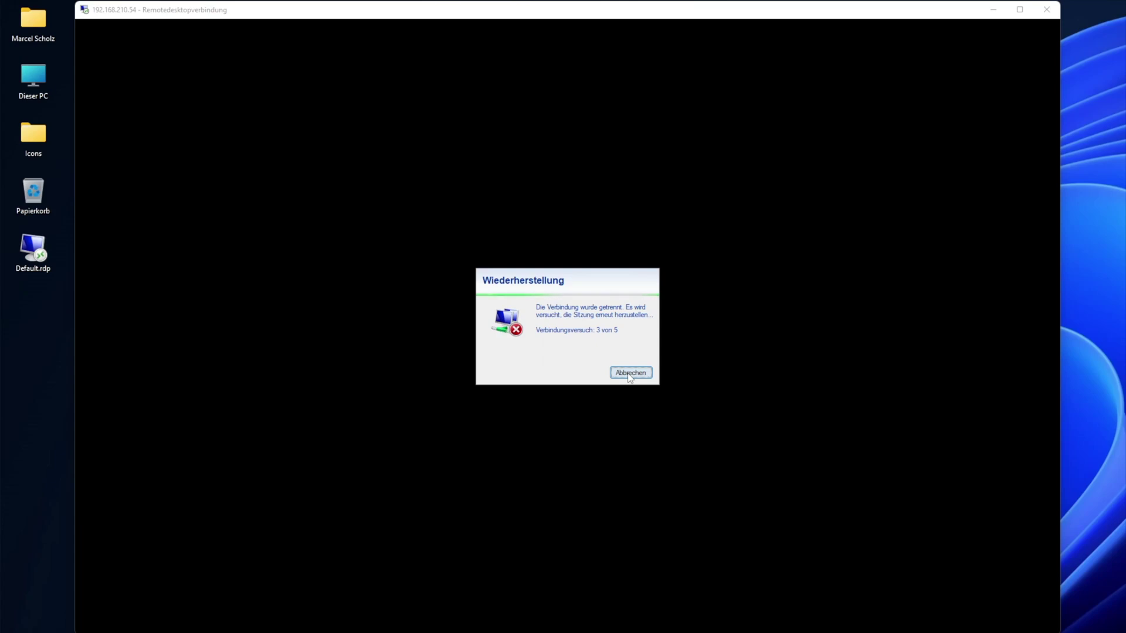
# Cancel the dropped session's reconnection attempt and open a new Remote Desktop connection to 192.168.210.63.
pyautogui.click(630, 375)
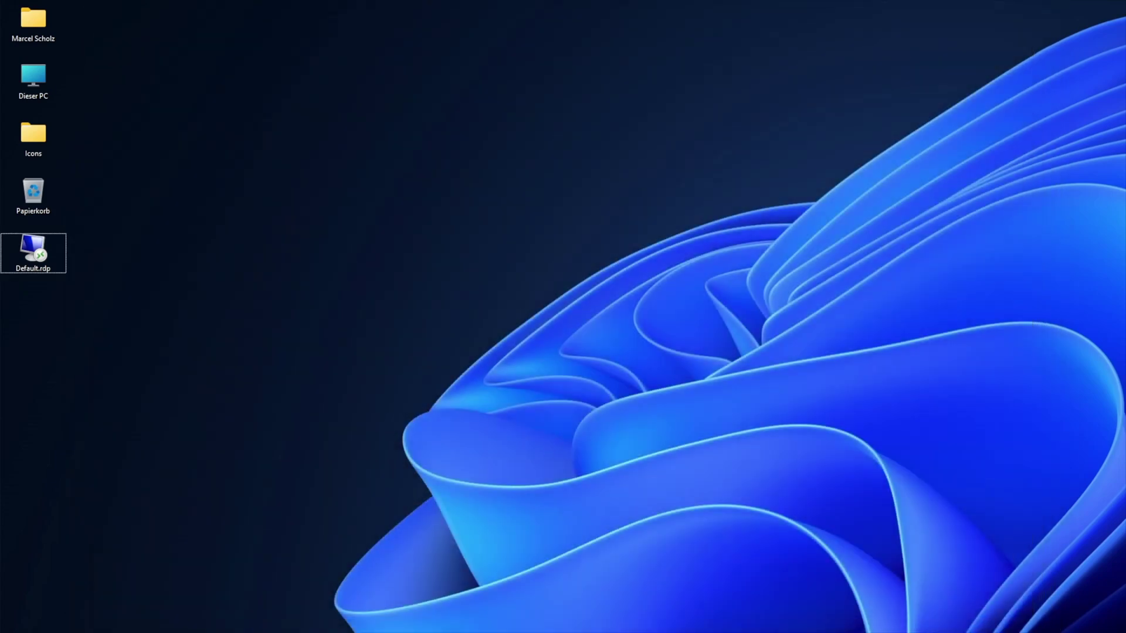
pyautogui.press('super')
pyautogui.write('rechner')
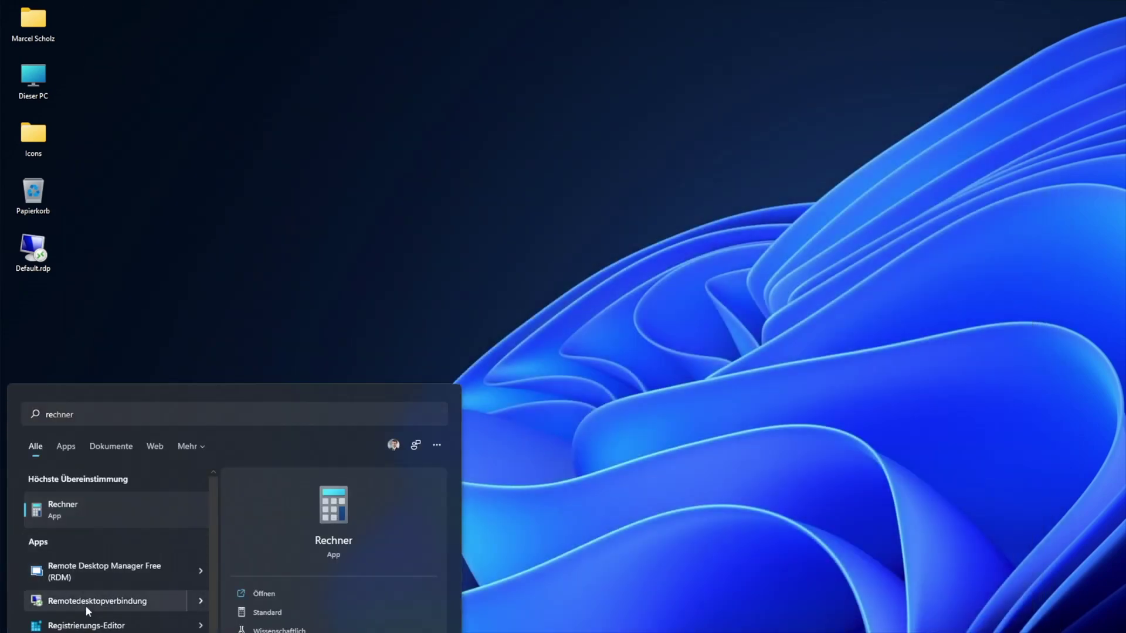
pyautogui.click(86, 602)
pyautogui.click(1005, 241)
pyautogui.press('BackSpace')
pyautogui.press('BackSpace')
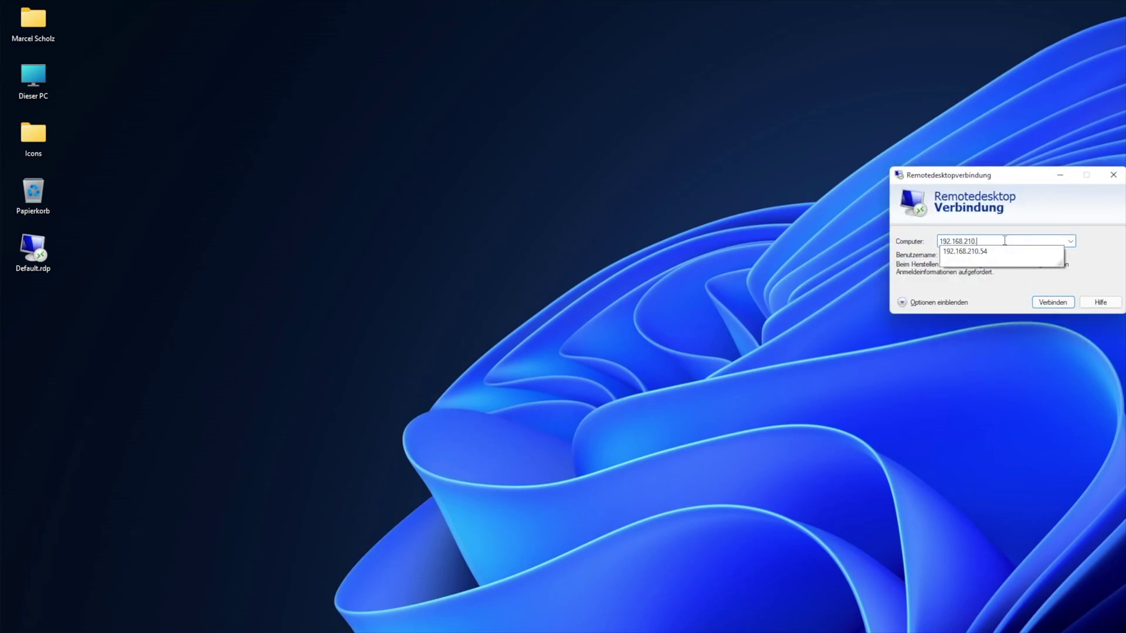
pyautogui.write('63')
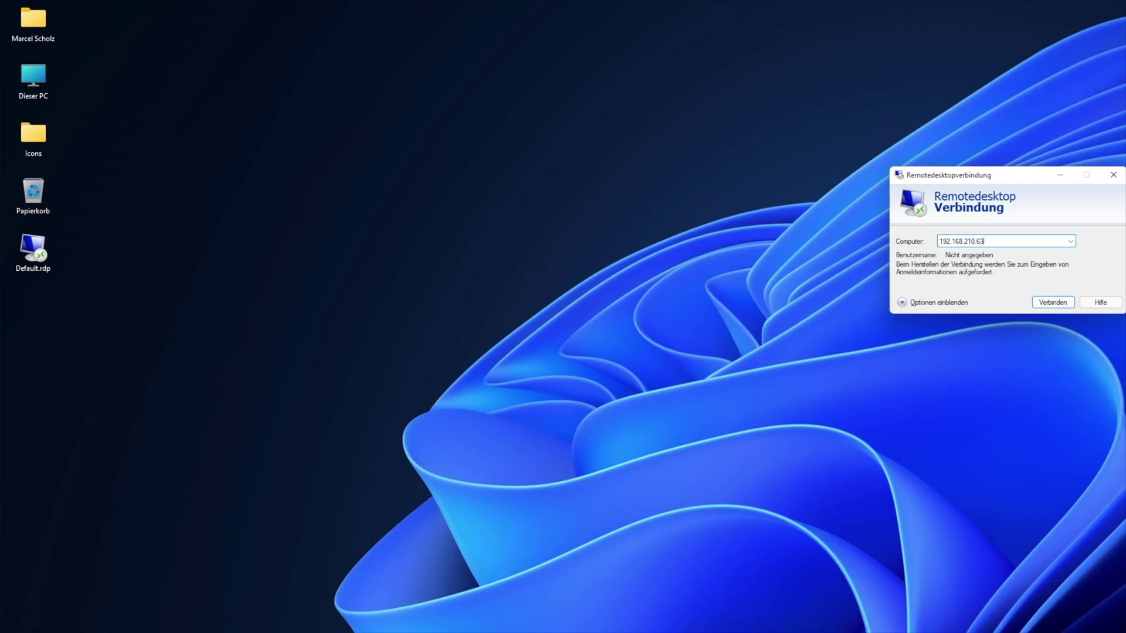
pyautogui.press('Return')
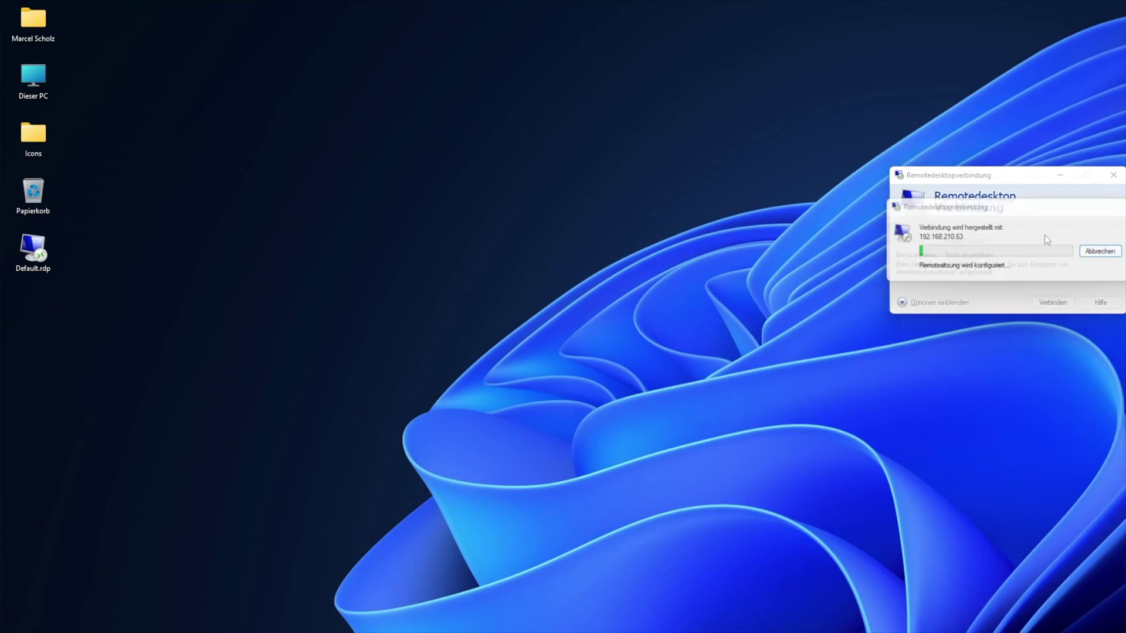
pyautogui.click(1046, 343)
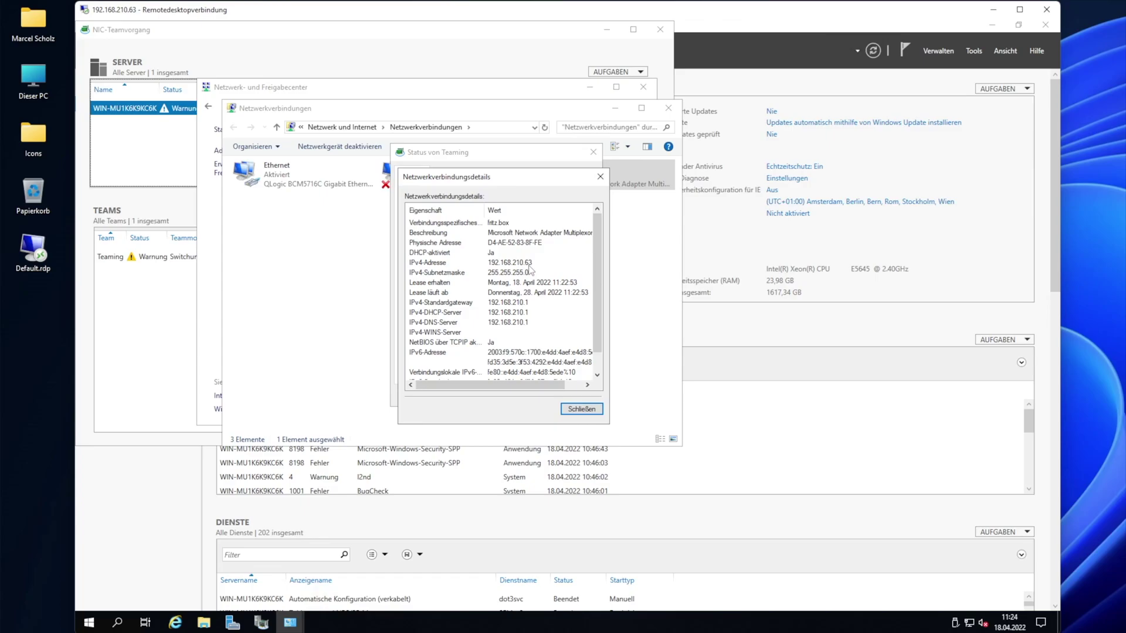
# Close the Teaming connection's details and status, and move the network connections window so its adapters are accessible.
pyautogui.click(581, 409)
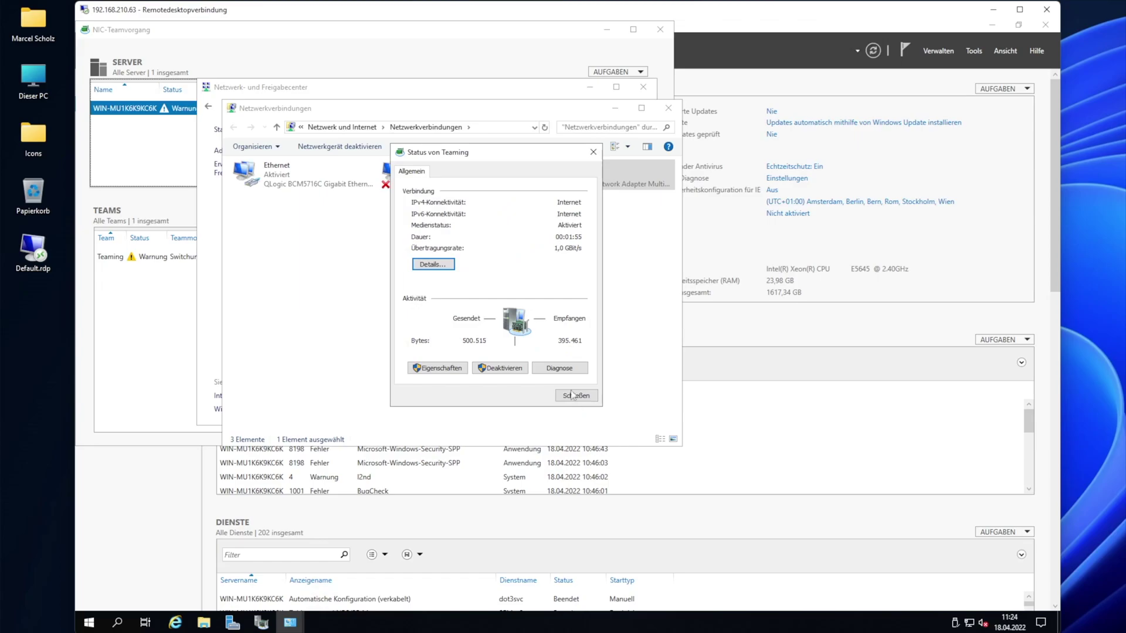
pyautogui.click(582, 393)
pyautogui.moveTo(271, 101); pyautogui.dragTo(631, 161)
pyautogui.click(469, 331)
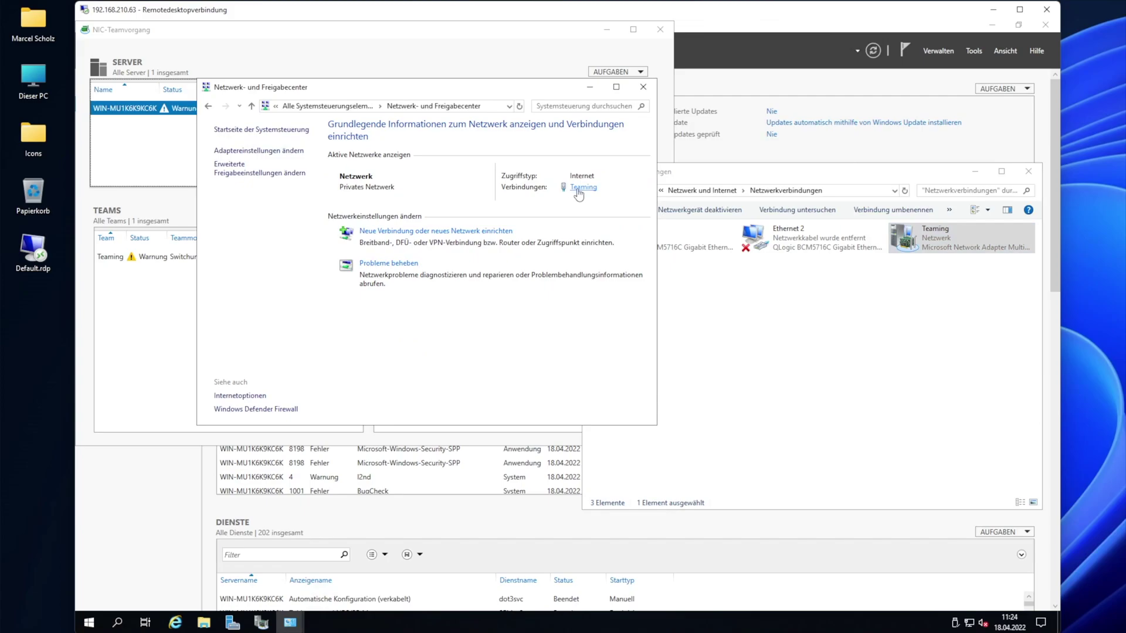
pyautogui.click(767, 365)
pyautogui.moveTo(739, 172); pyautogui.dragTo(604, 167)
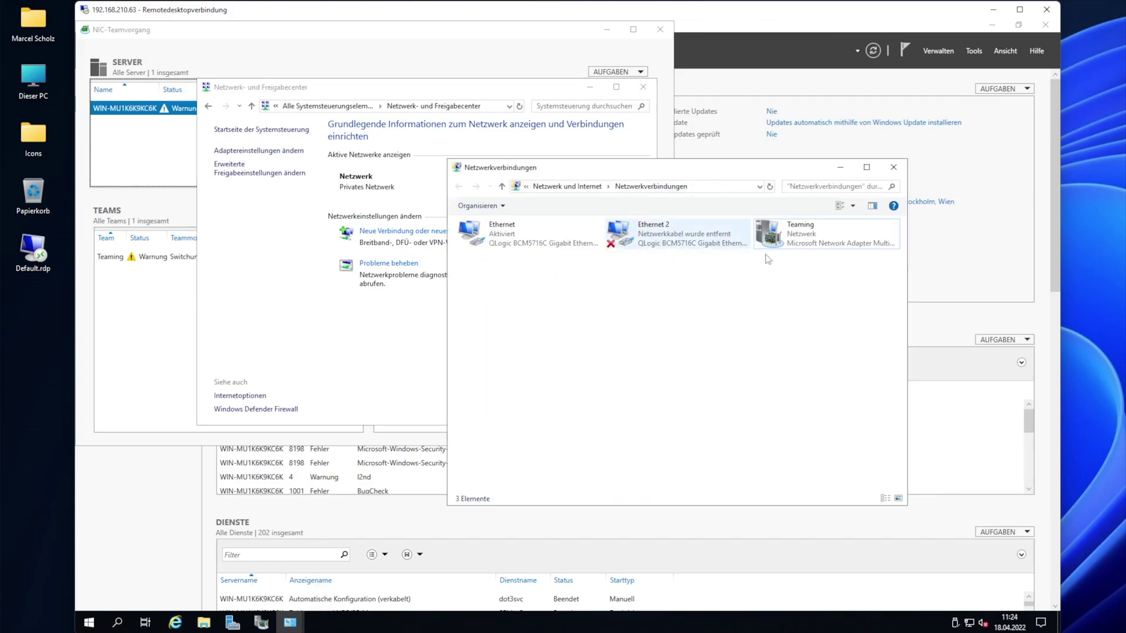
# Examine the Teaming adapter's IPv4 properties and close its property and status dialogs.
pyautogui.doubleClick(804, 236)
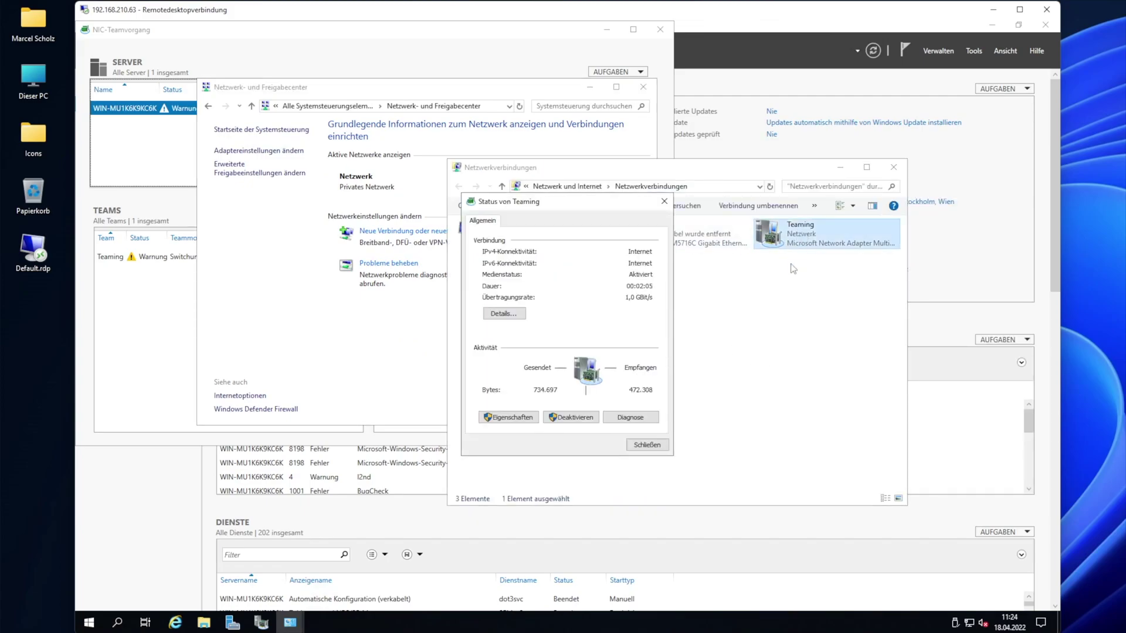
pyautogui.click(508, 417)
pyautogui.doubleClick(604, 357)
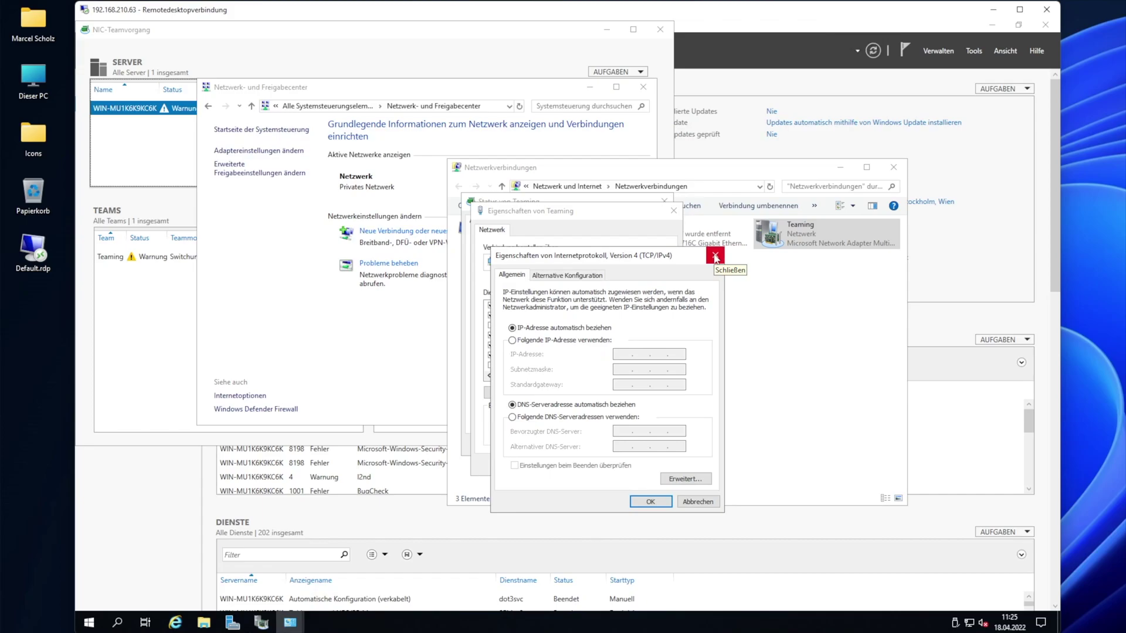
pyautogui.click(715, 256)
pyautogui.click(666, 203)
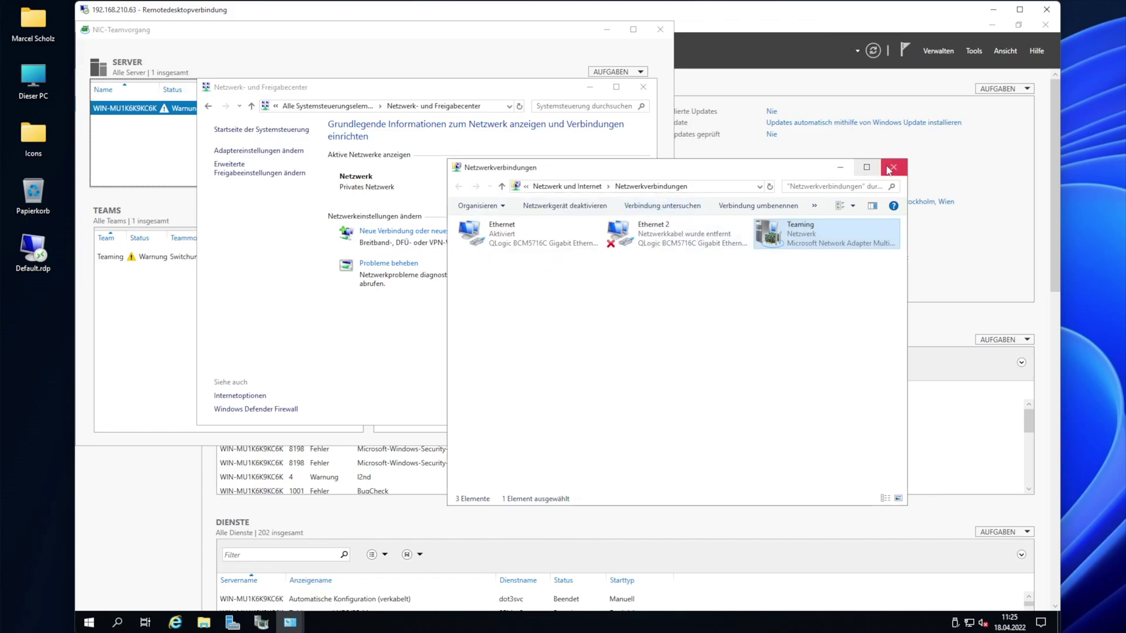
# Close the network connections and the Network and Sharing Center, and select the Teaming team in the NIC teaming window.
pyautogui.click(893, 167)
pyautogui.click(271, 150)
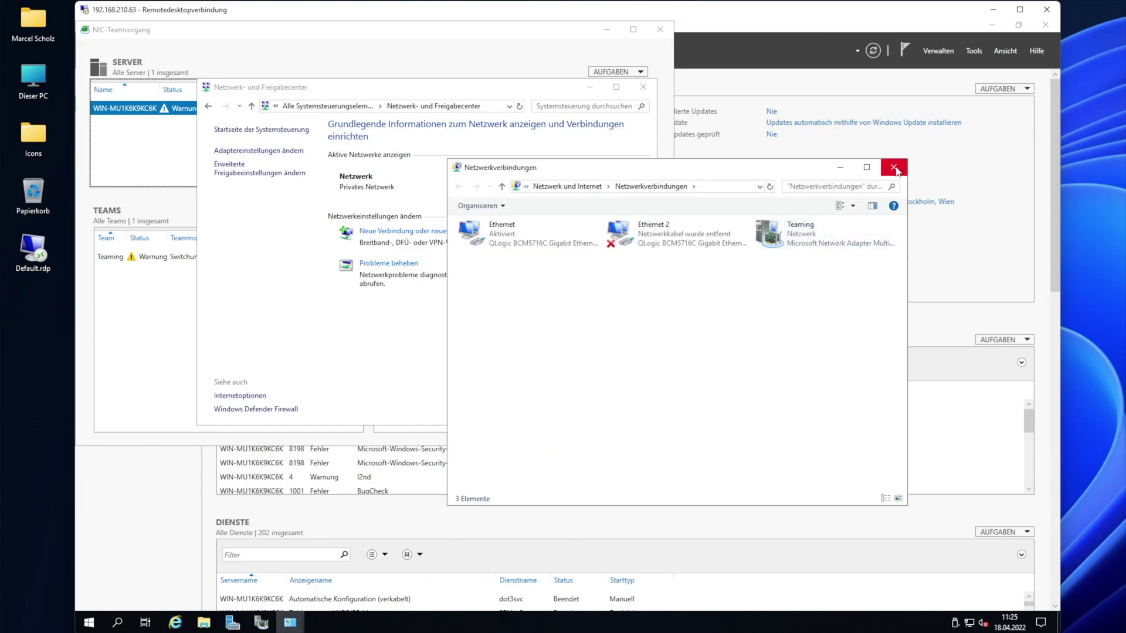
pyautogui.click(894, 167)
pyautogui.click(643, 87)
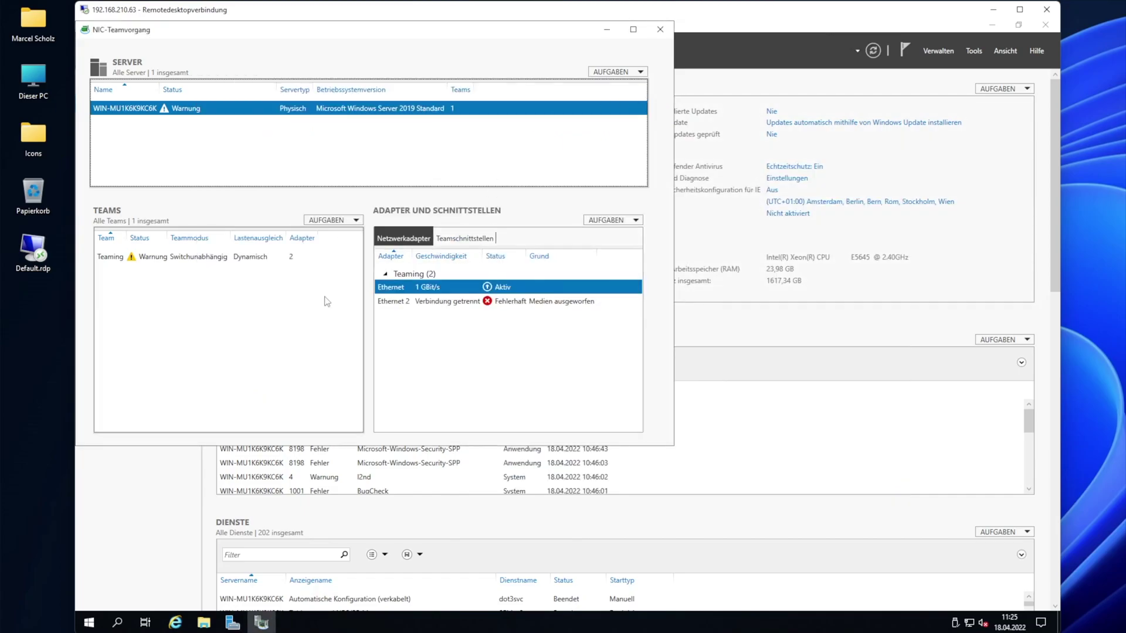
pyautogui.moveTo(355, 30); pyautogui.dragTo(646, 95)
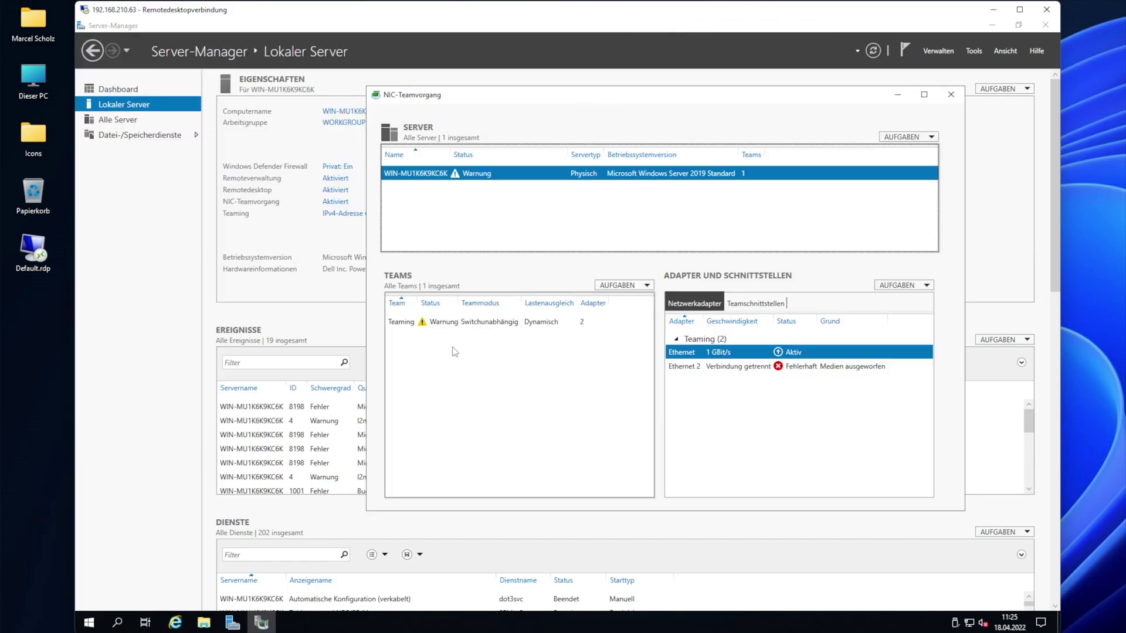
pyautogui.click(442, 326)
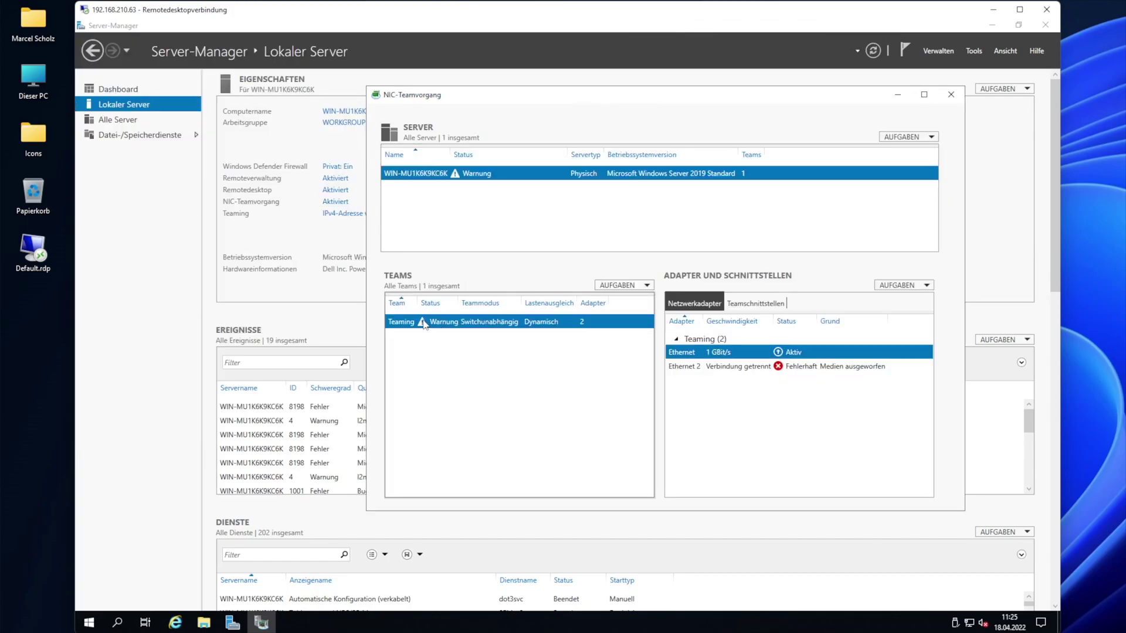